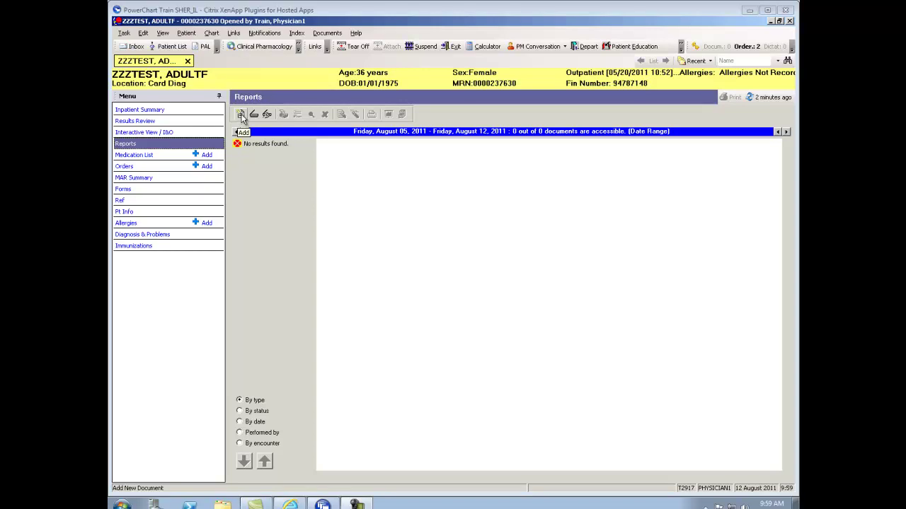
Step: Add a new patient document and set its Type to Progress Note-Physician
{"action": "left_click", "coordinate": [240, 116]}
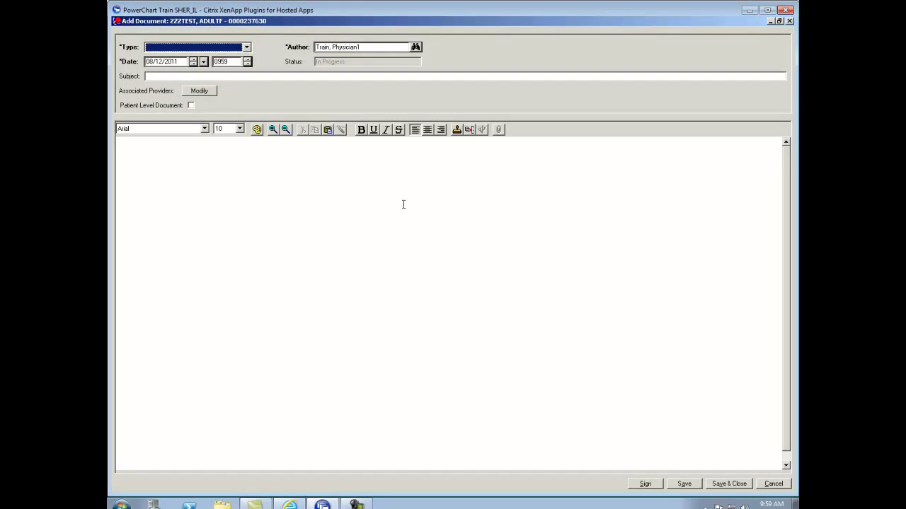
{"action": "left_click", "coordinate": [247, 47]}
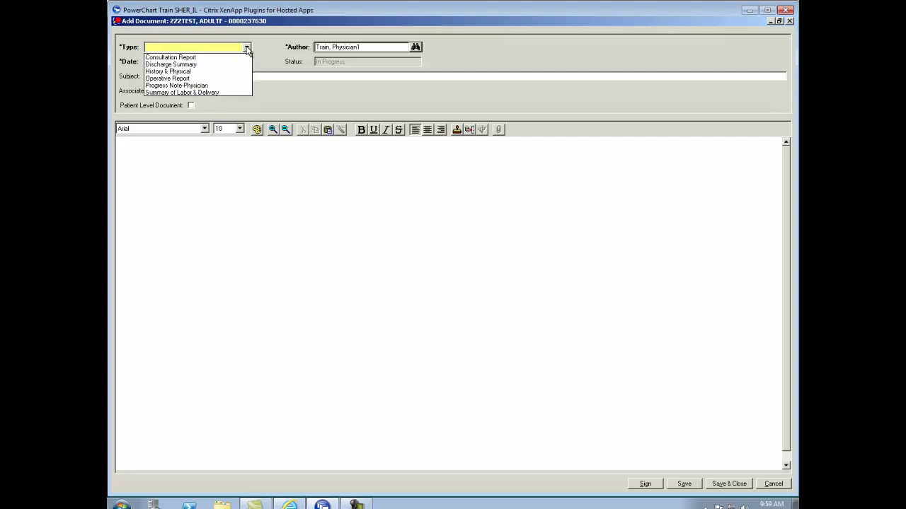
{"action": "left_click", "coordinate": [208, 85]}
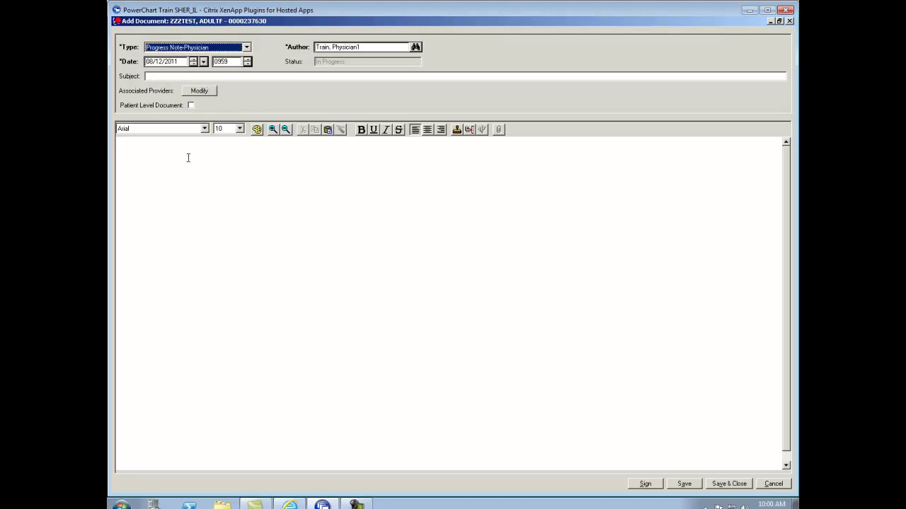
Step: Insert the .soap auto text template into the empty note body
{"action": "left_click", "coordinate": [186, 154]}
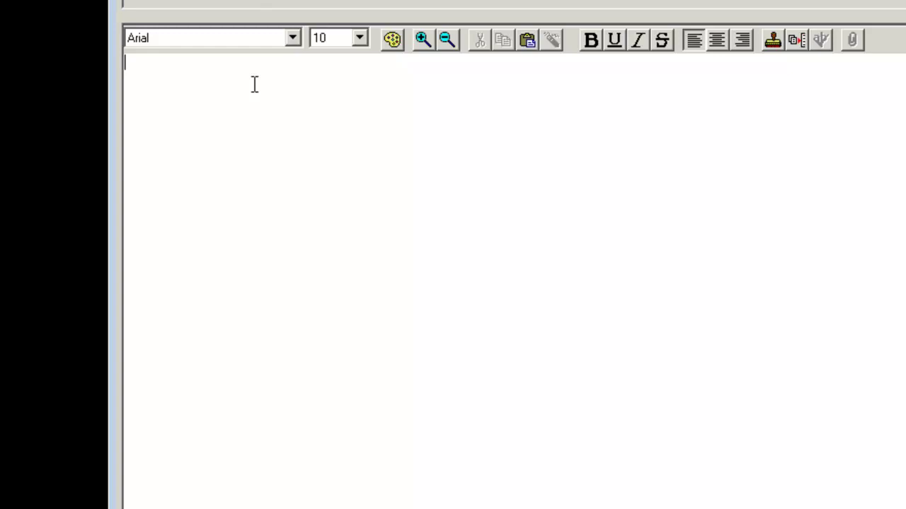
{"action": "type", "text": "."}
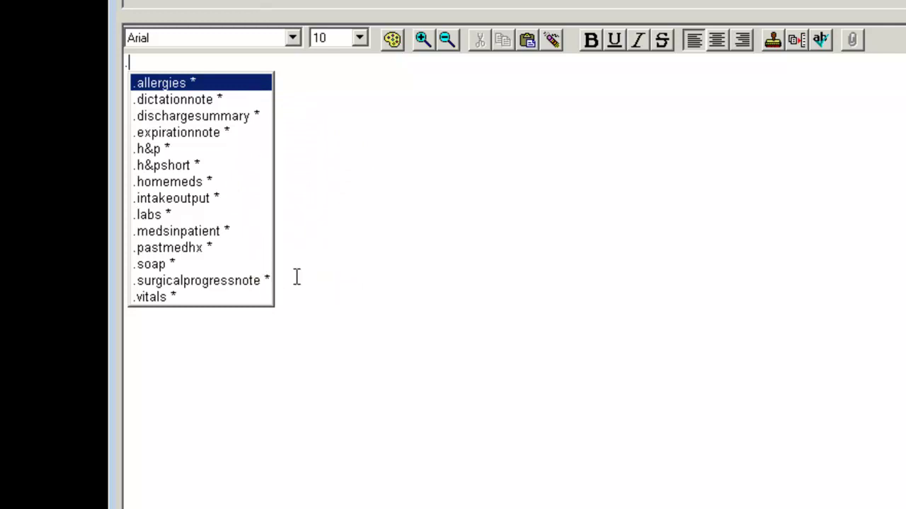
{"action": "double_click", "coordinate": [170, 267]}
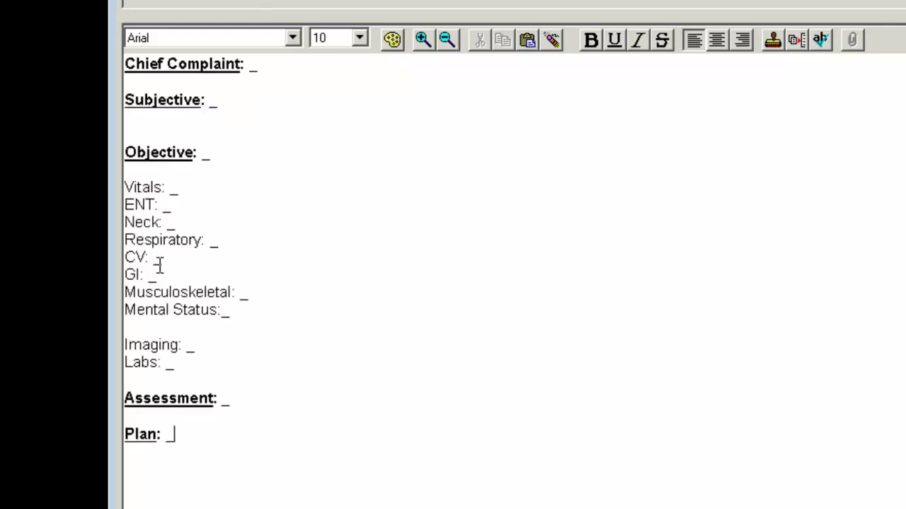
Step: Enter Chief Complaint 'Chest pain', stabbing chest pain last night as Subjective, and 'labs and EKG reviewed' as Objective
{"action": "double_click", "coordinate": [252, 66]}
{"action": "left_click", "coordinate": [251, 64]}
{"action": "type", "text": "Chest pain"}
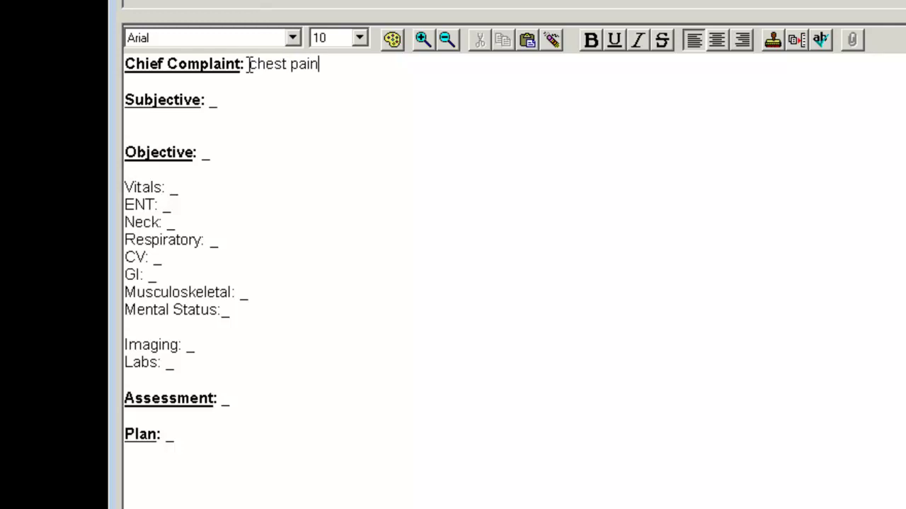
{"action": "key", "text": "Tab"}
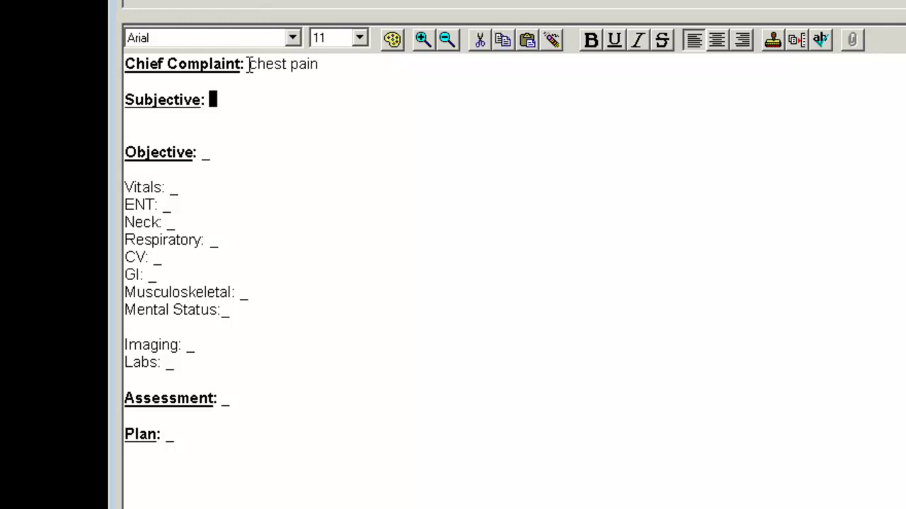
{"action": "type", "text": "patient "}
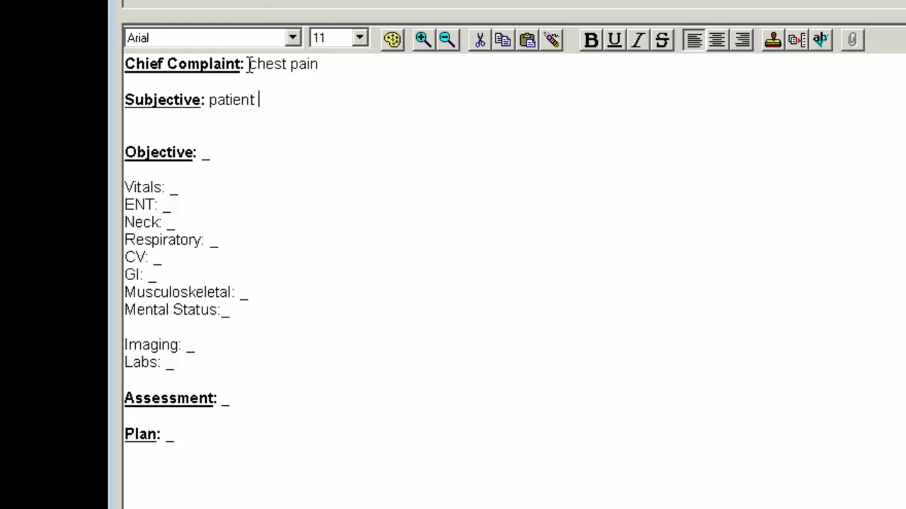
{"action": "type", "text": "complained la"}
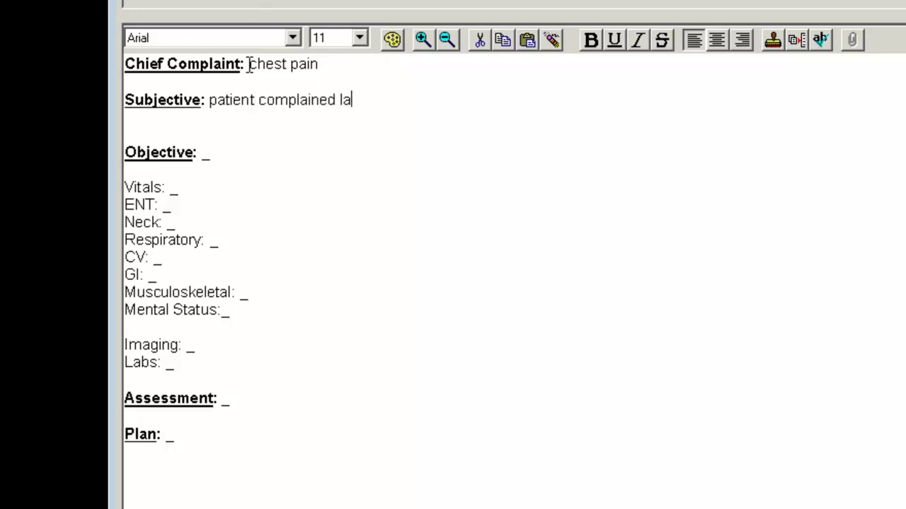
{"action": "type", "text": "st night of s"}
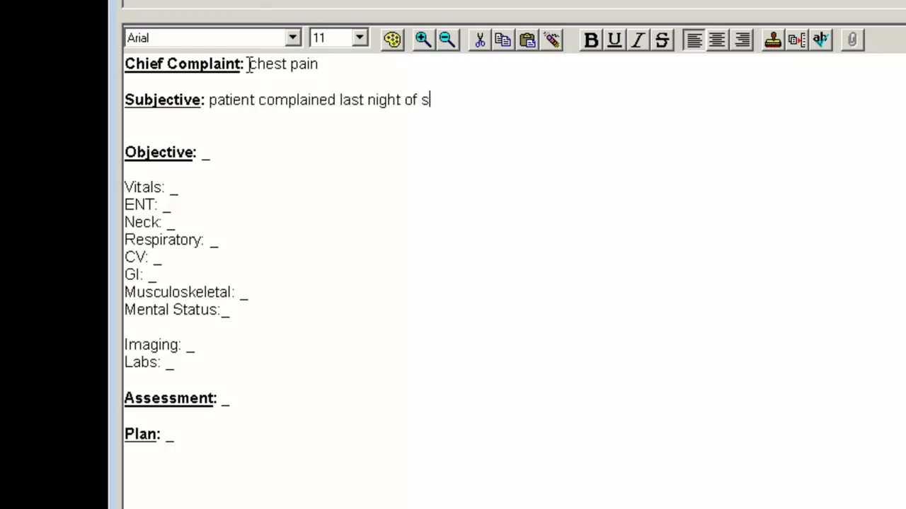
{"action": "type", "text": "tabbing ches"}
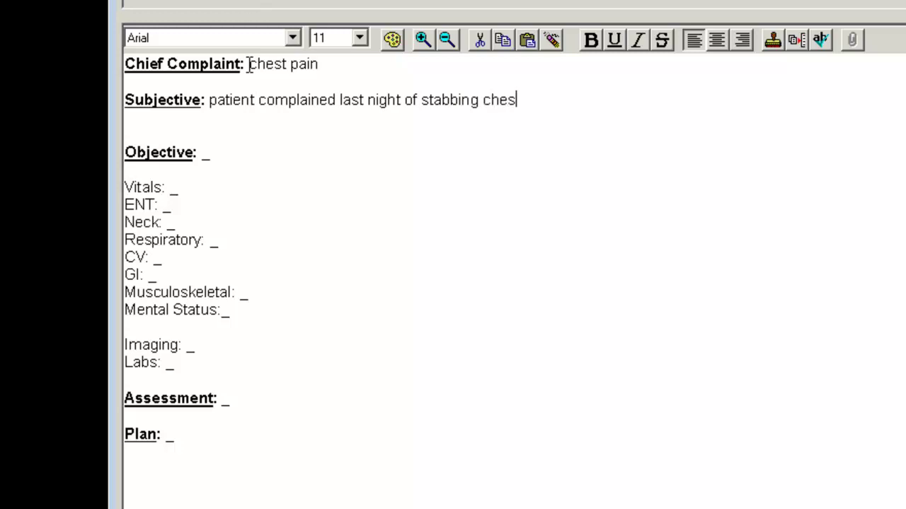
{"action": "type", "text": "t pain"}
{"action": "key", "text": "F2"}
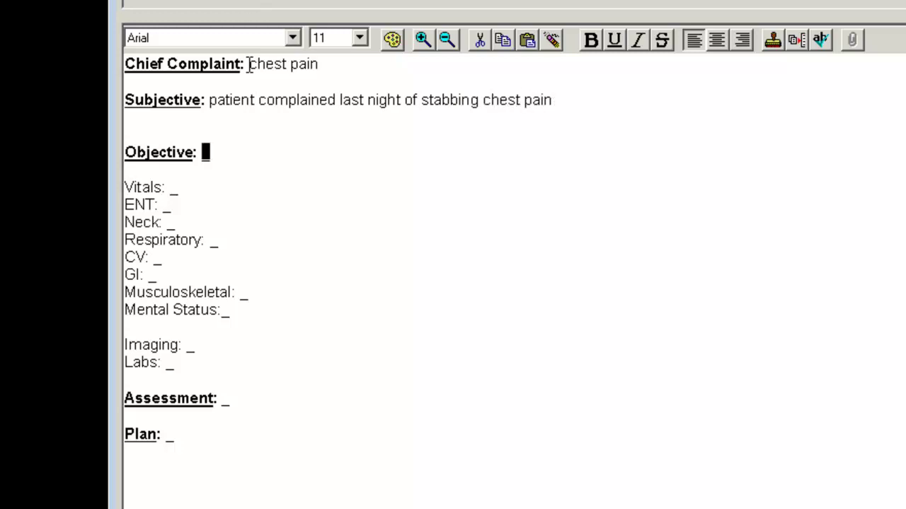
{"action": "type", "text": "labs and "}
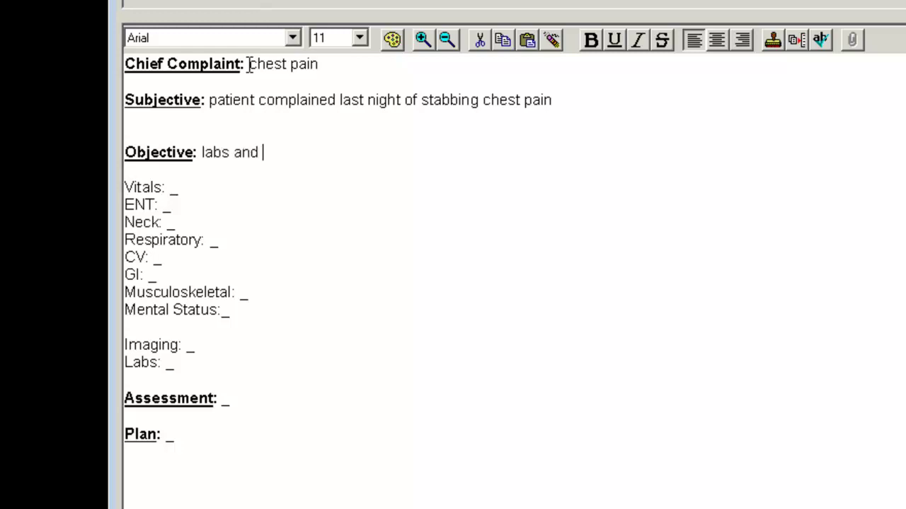
{"action": "type", "text": "EKG reviewe"}
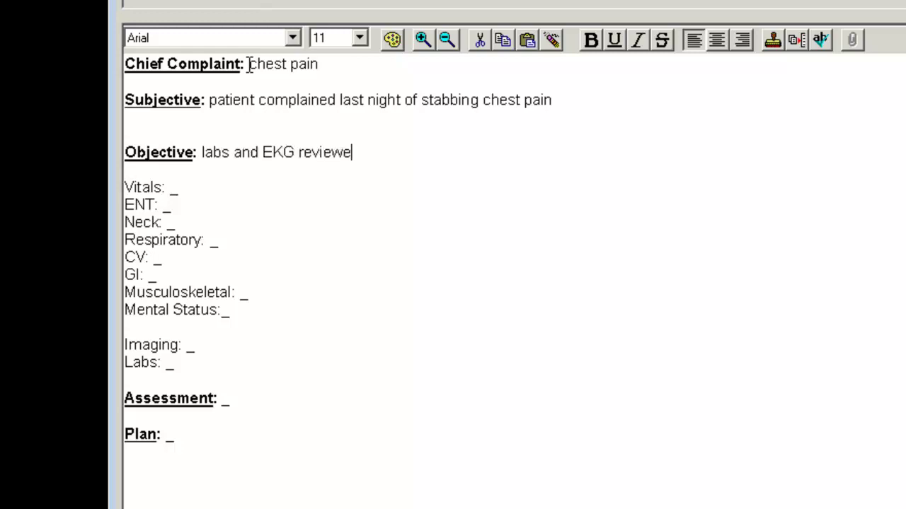
{"action": "type", "text": "d"}
Step: Delete the ENT through Labs exam lines and clear the Vitals placeholder to a blank line
{"action": "left_click_drag", "start_coordinate": [188, 362], "coordinate": [125, 205]}
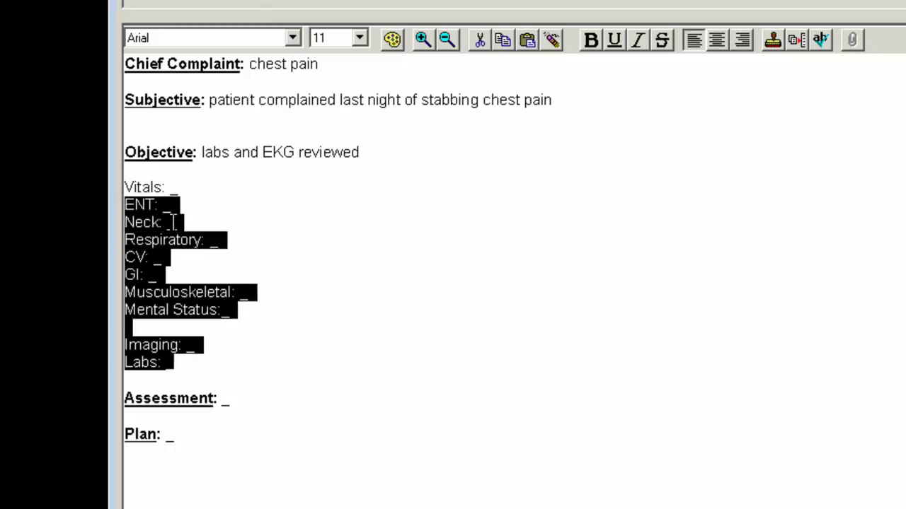
{"action": "key", "text": "Delete"}
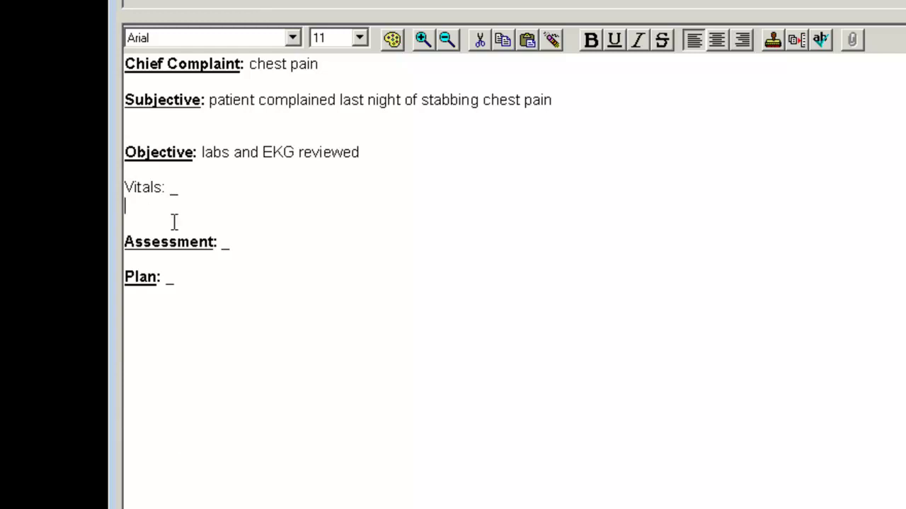
{"action": "left_click", "coordinate": [180, 189]}
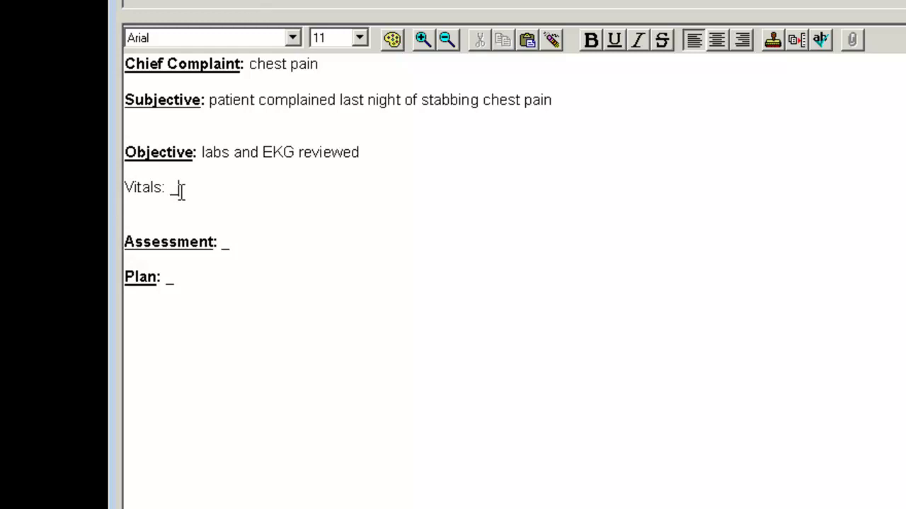
{"action": "key", "text": "BackSpace"}
{"action": "key", "text": "Return"}
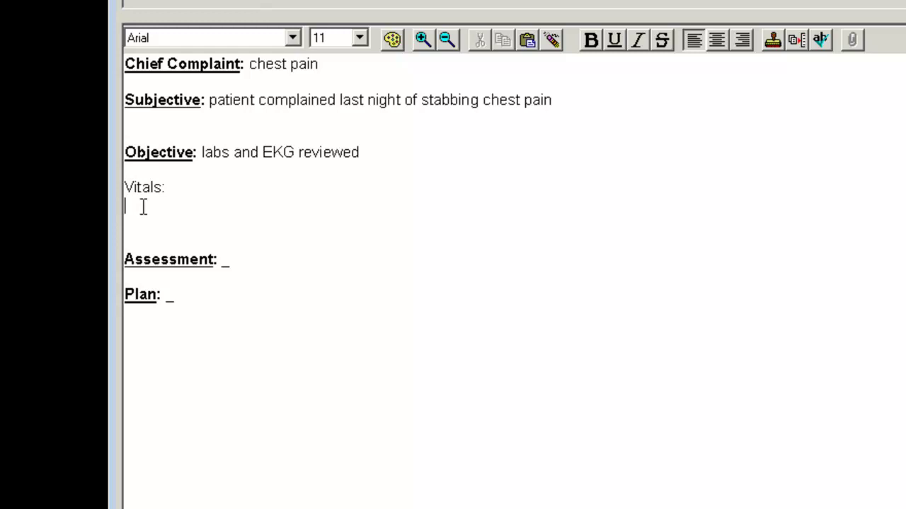
Step: Insert the .vitals last-24-hours table (Temp 99.1, HR 82, Resp 16, SBP 146, DBP 68) under Vitals
{"action": "type", "text": "."}
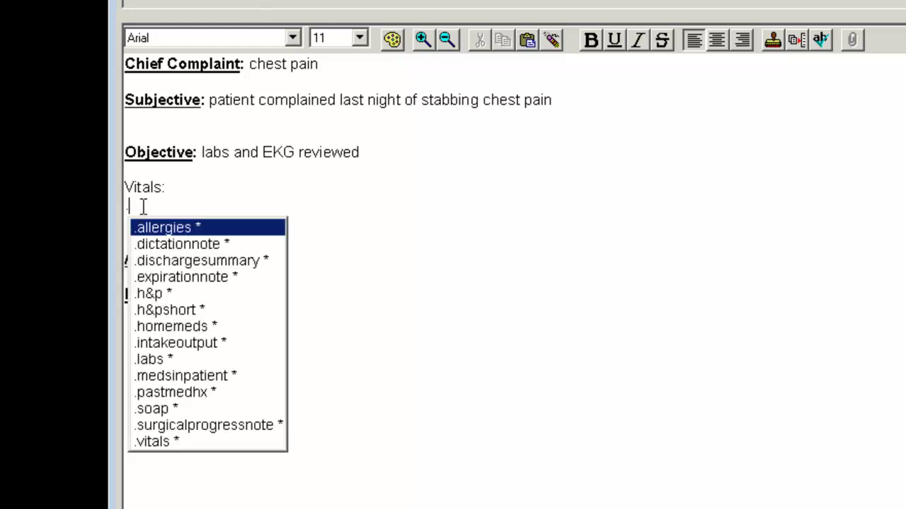
{"action": "double_click", "coordinate": [171, 445]}
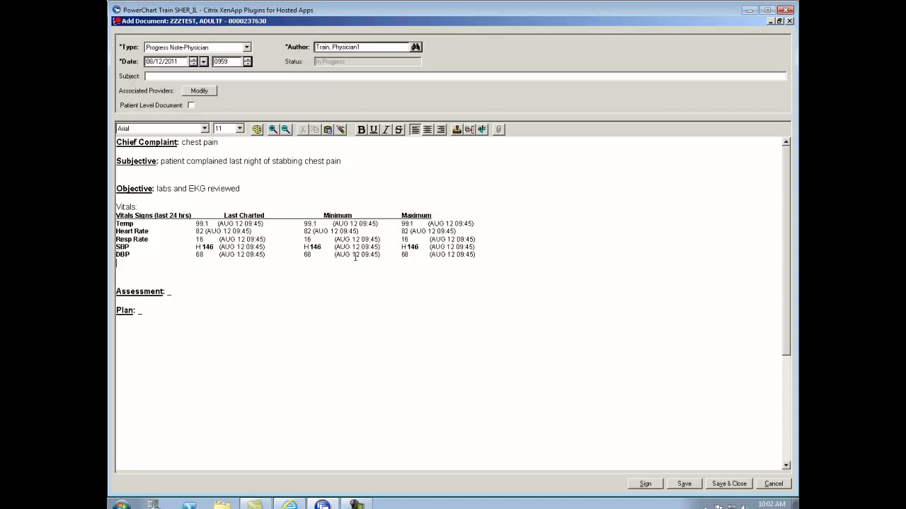
Step: Clear the Assessment placeholder and sign the completed progress note
{"action": "left_click", "coordinate": [177, 296]}
{"action": "key", "text": "BackSpace"}
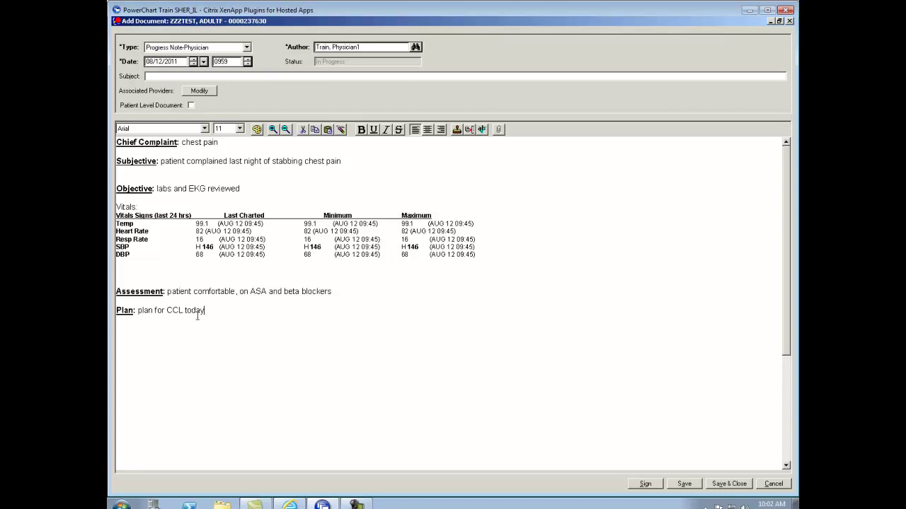
{"action": "left_click", "coordinate": [646, 485]}
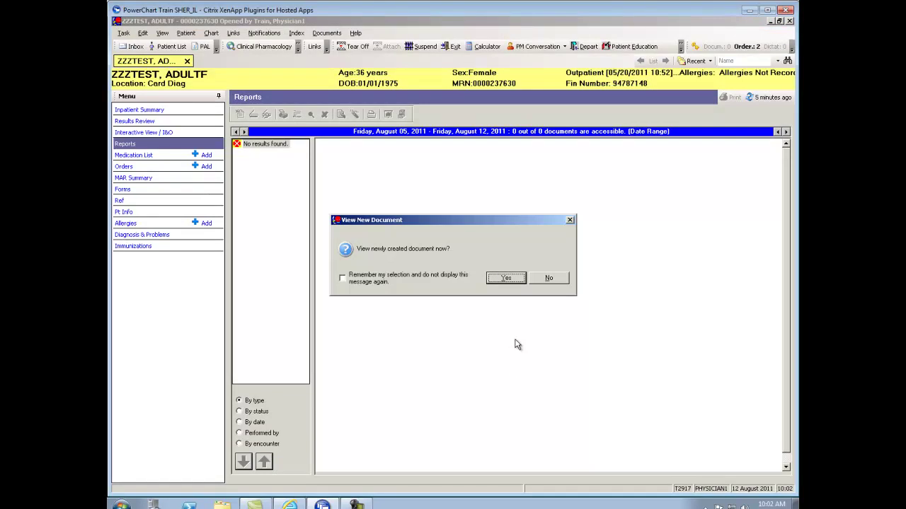
Step: Decline viewing the signed note, add a new document, and expand .soap into its body
{"action": "left_click", "coordinate": [549, 280]}
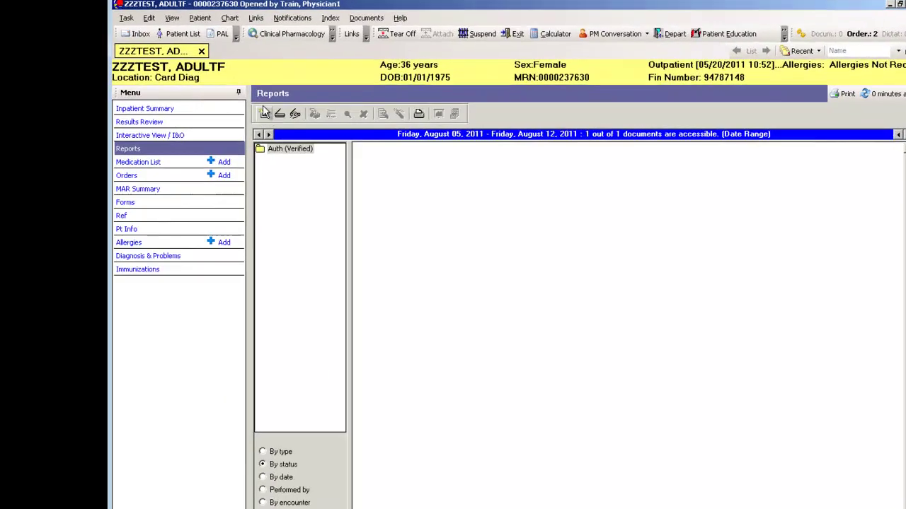
{"action": "left_click", "coordinate": [264, 113]}
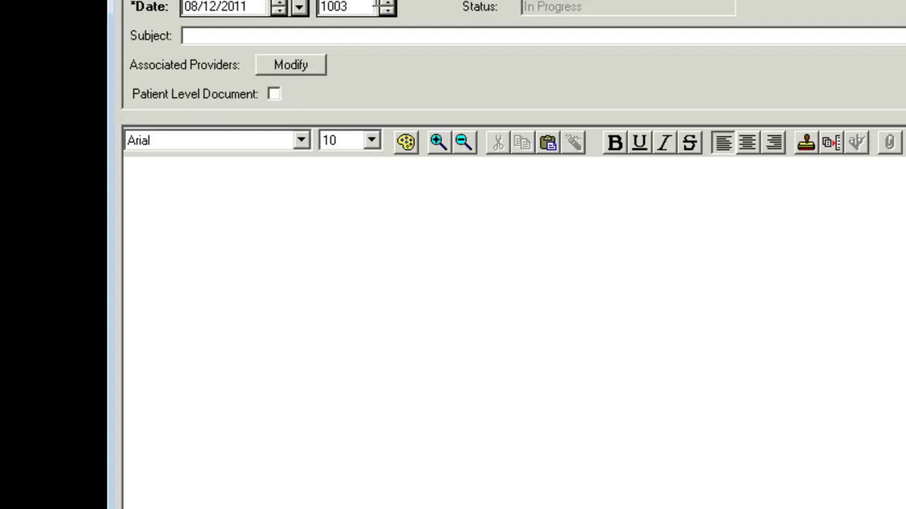
{"action": "left_click", "coordinate": [398, 3]}
{"action": "left_click", "coordinate": [239, 191]}
{"action": "type", "text": ".soap"}
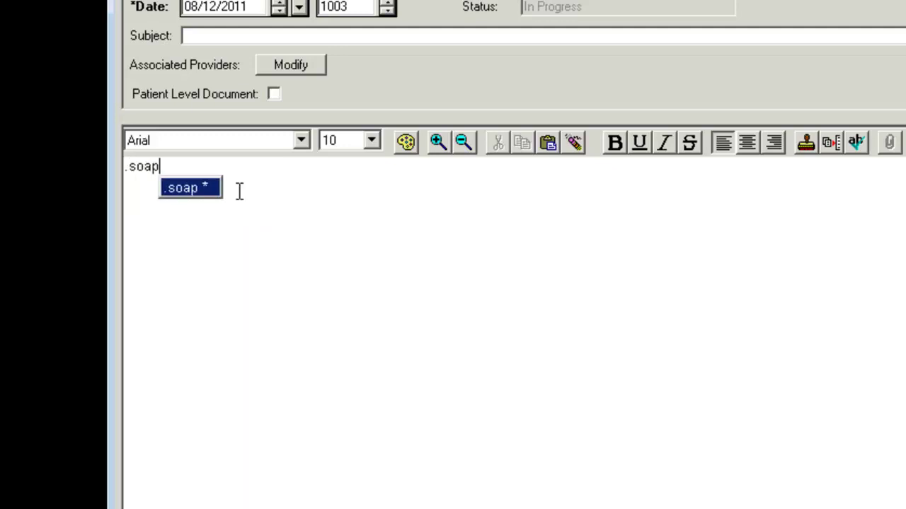
{"action": "key", "text": "Return"}
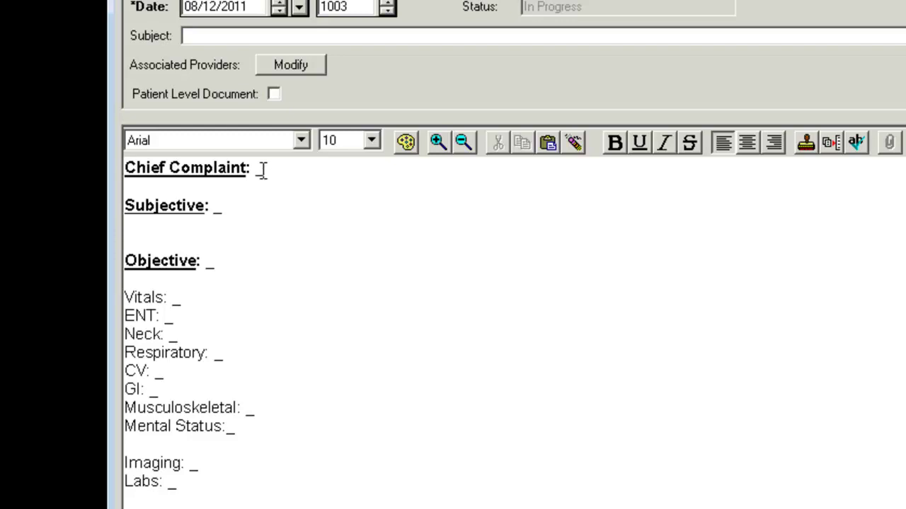
Step: Begin the Chief Complaint entry with the word 'chest'
{"action": "left_click", "coordinate": [259, 167]}
{"action": "type", "text": "chest pain"}
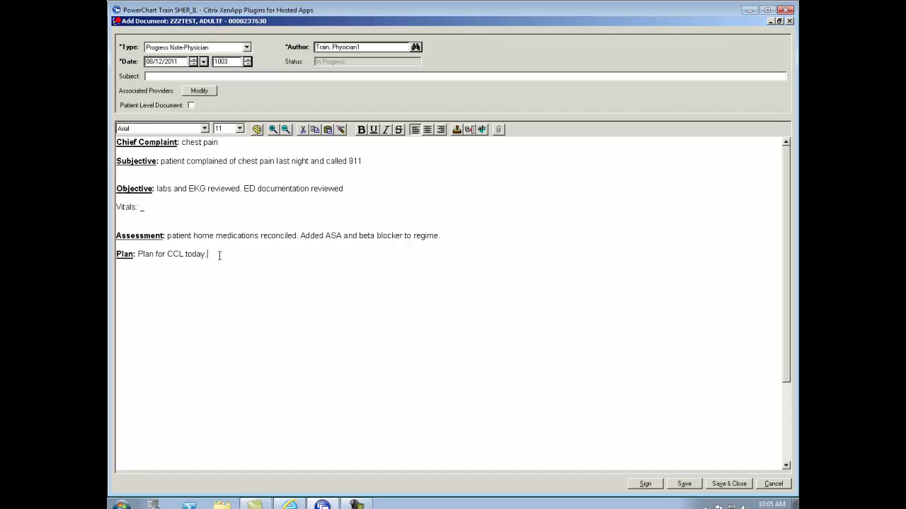
Step: Select all the note text and store it with Save As Auto Text under abbreviation 'cp'
{"action": "left_click_drag", "start_coordinate": [211, 254], "coordinate": [117, 141]}
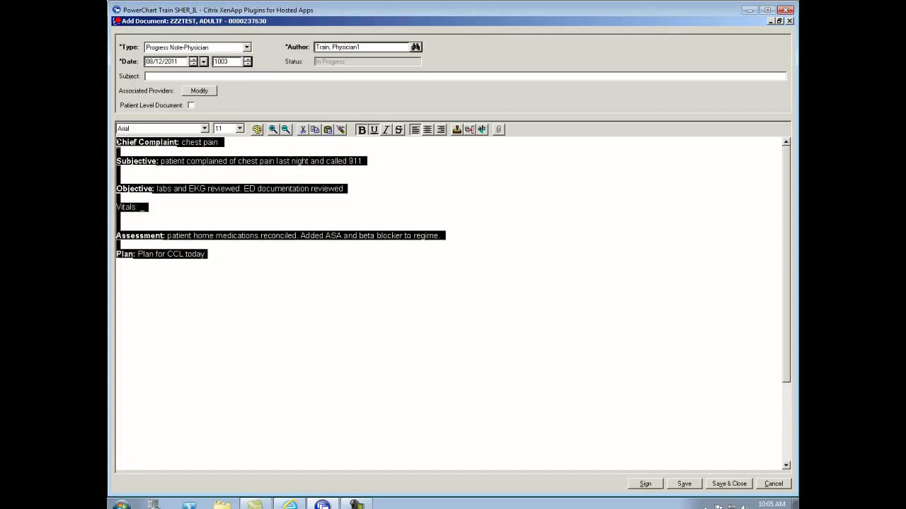
{"action": "right_click", "coordinate": [212, 193]}
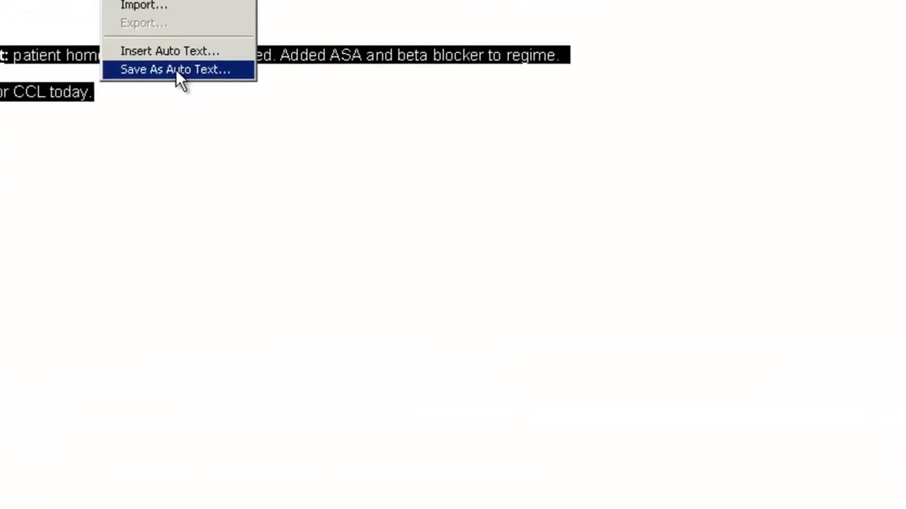
{"action": "left_click", "coordinate": [244, 233]}
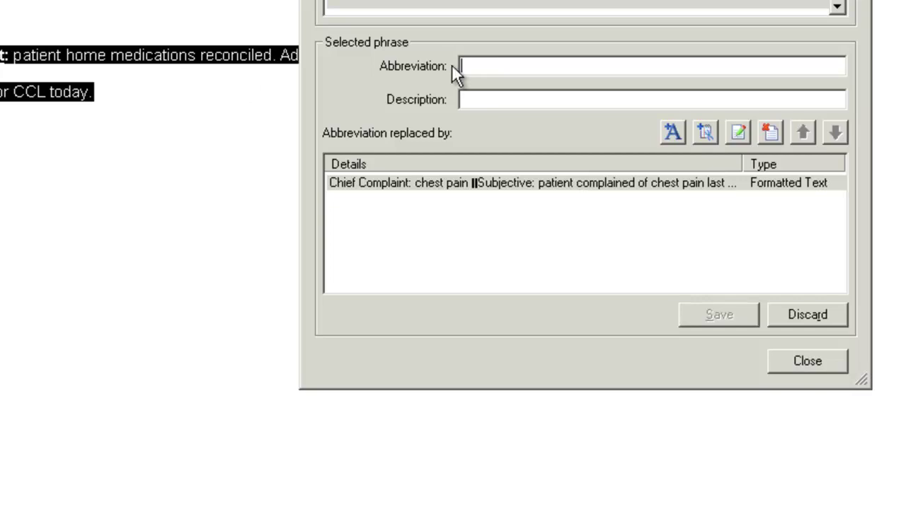
{"action": "type", "text": "cp"}
{"action": "left_click", "coordinate": [723, 316]}
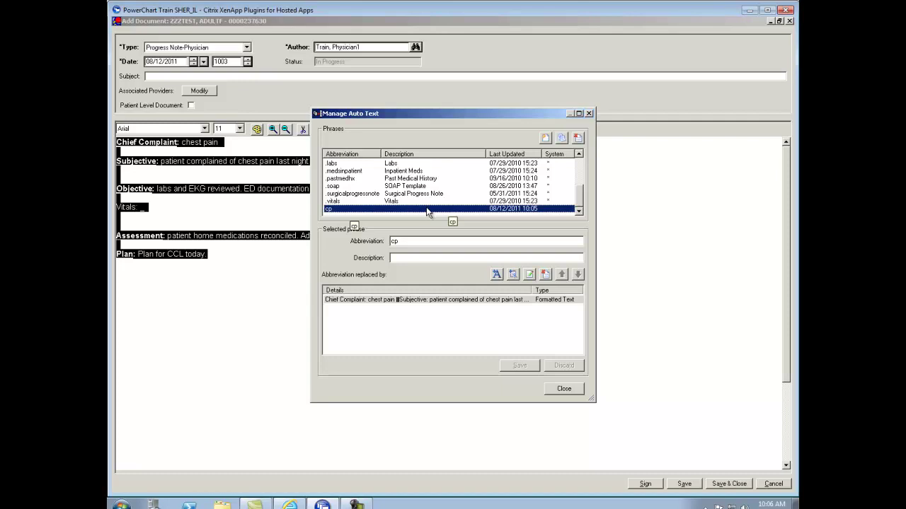
Step: Close Manage Auto Text, add a Progress Note-Physician document, and insert the 'cp' auto text
{"action": "left_click", "coordinate": [564, 389]}
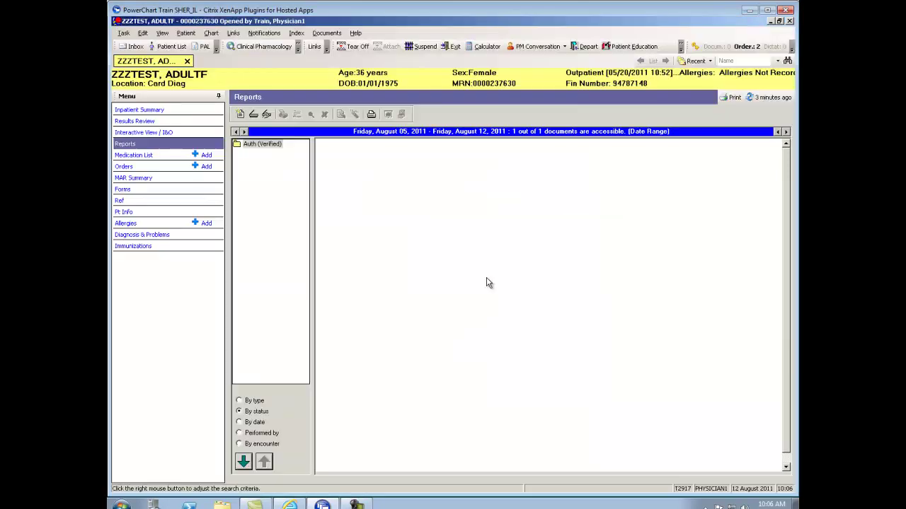
{"action": "left_click", "coordinate": [241, 115]}
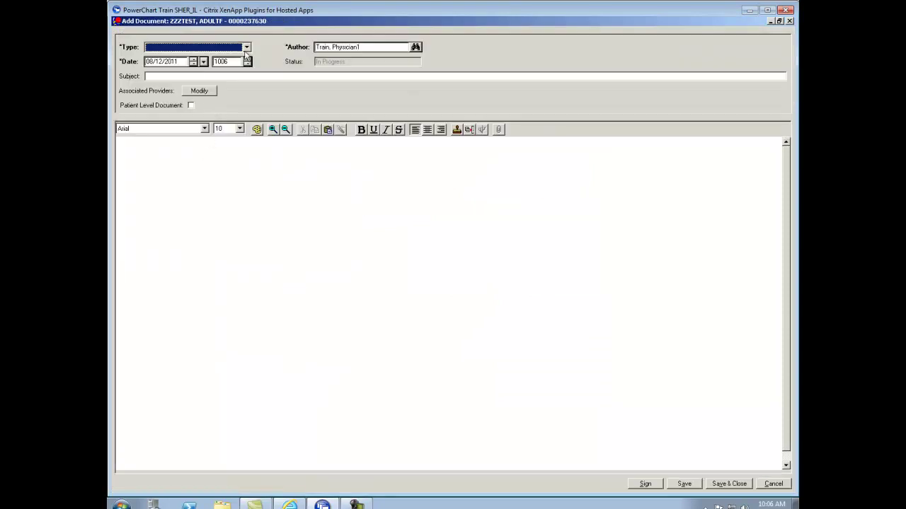
{"action": "left_click", "coordinate": [247, 47]}
{"action": "left_click", "coordinate": [220, 84]}
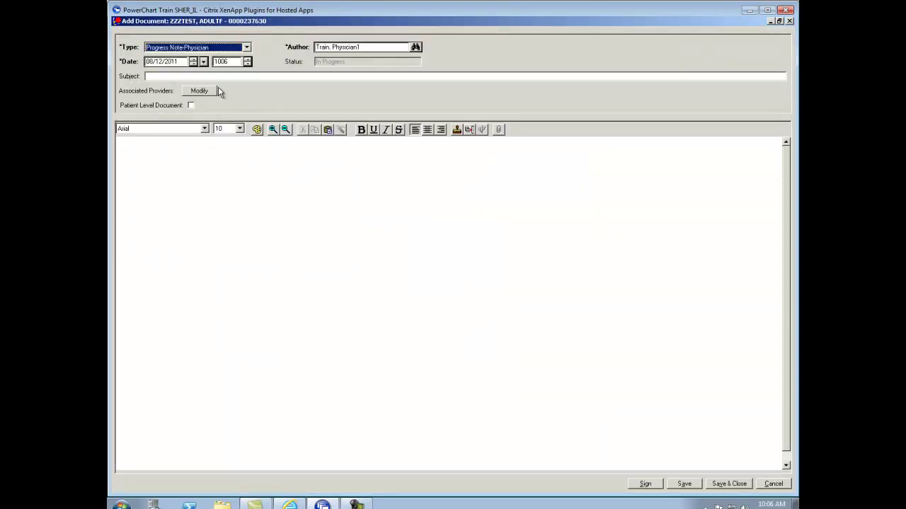
{"action": "left_click", "coordinate": [173, 155]}
{"action": "type", "text": "cp"}
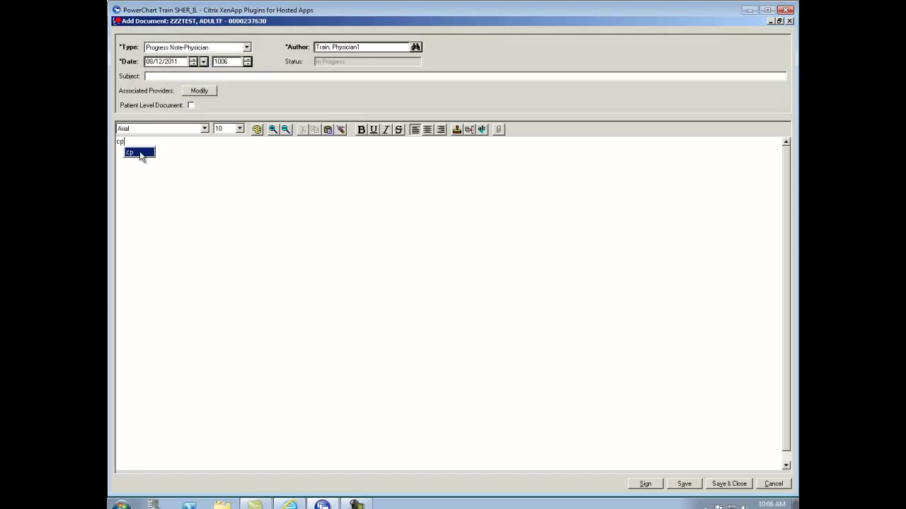
{"action": "left_click", "coordinate": [140, 159]}
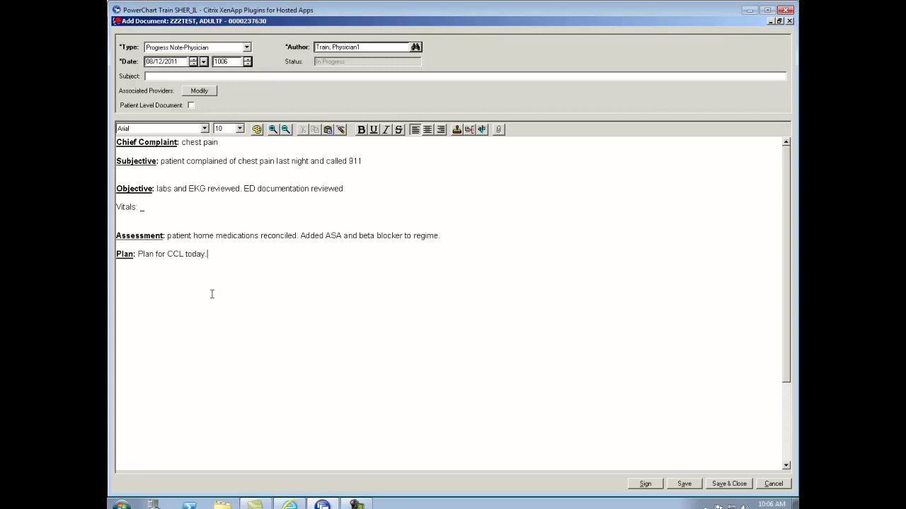
Step: Replace the Vitals placeholder with the .vitals last-24-hours vital signs table
{"action": "left_click", "coordinate": [142, 207]}
{"action": "key", "text": "Return"}
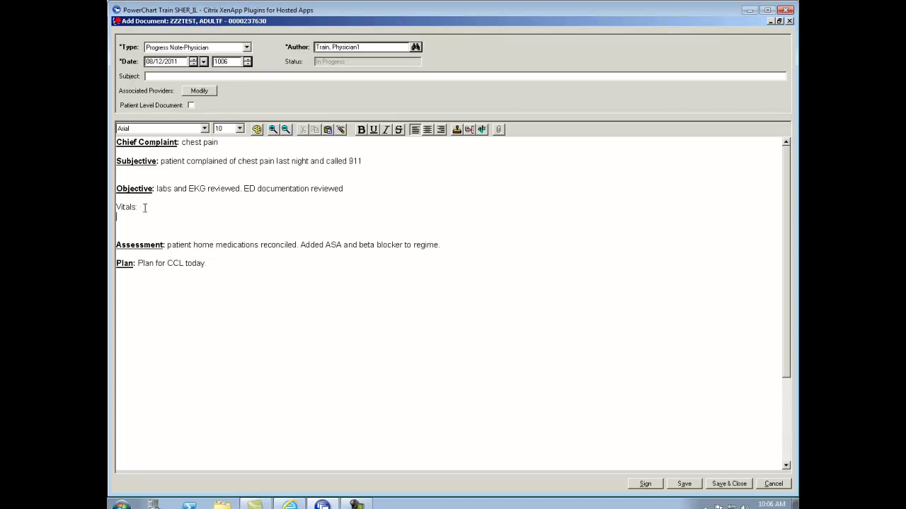
{"action": "type", "text": ".v"}
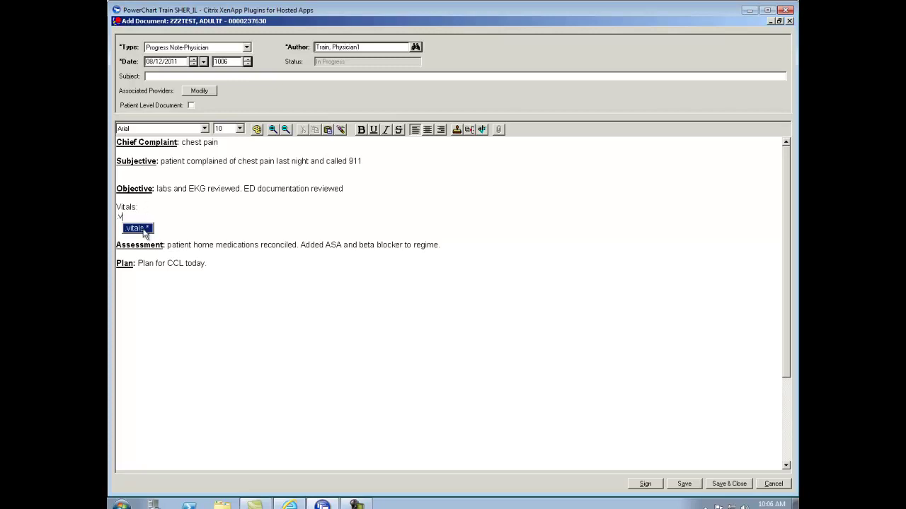
{"action": "left_click", "coordinate": [138, 229]}
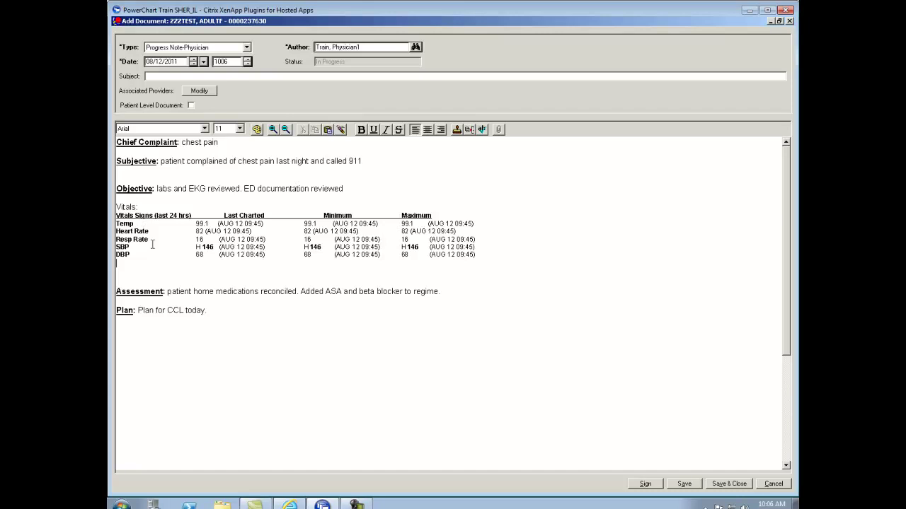